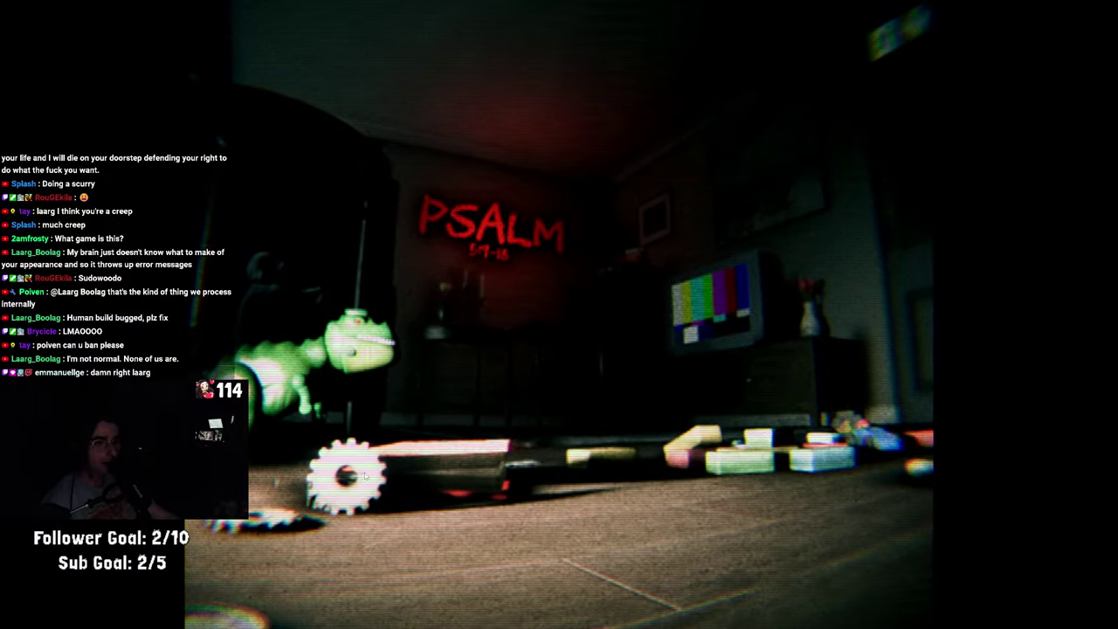
click(721, 283)
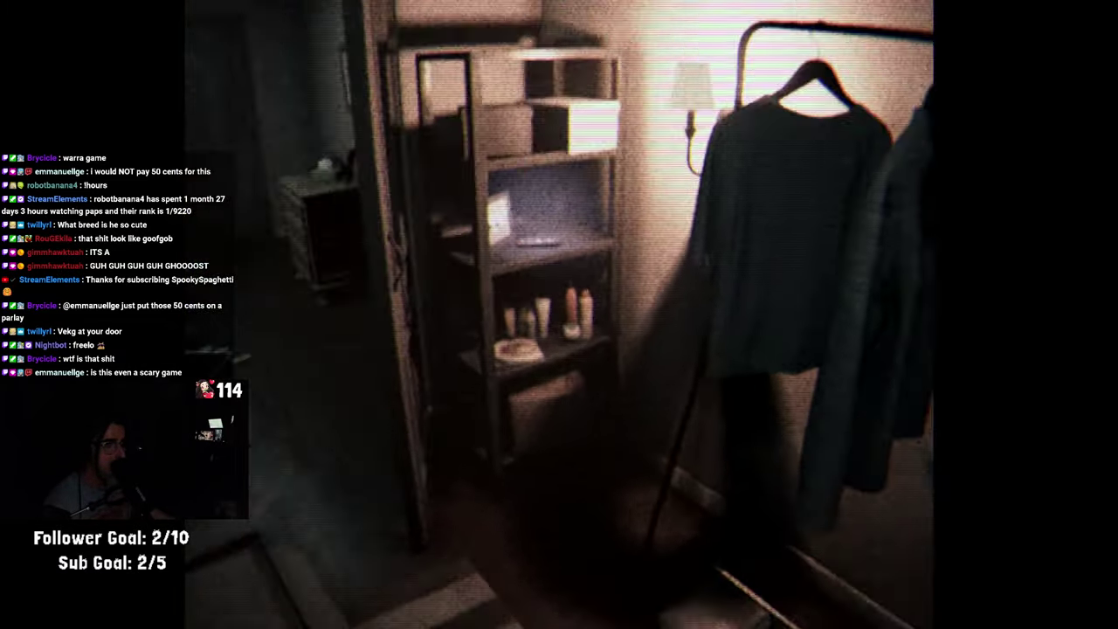
click(558, 315)
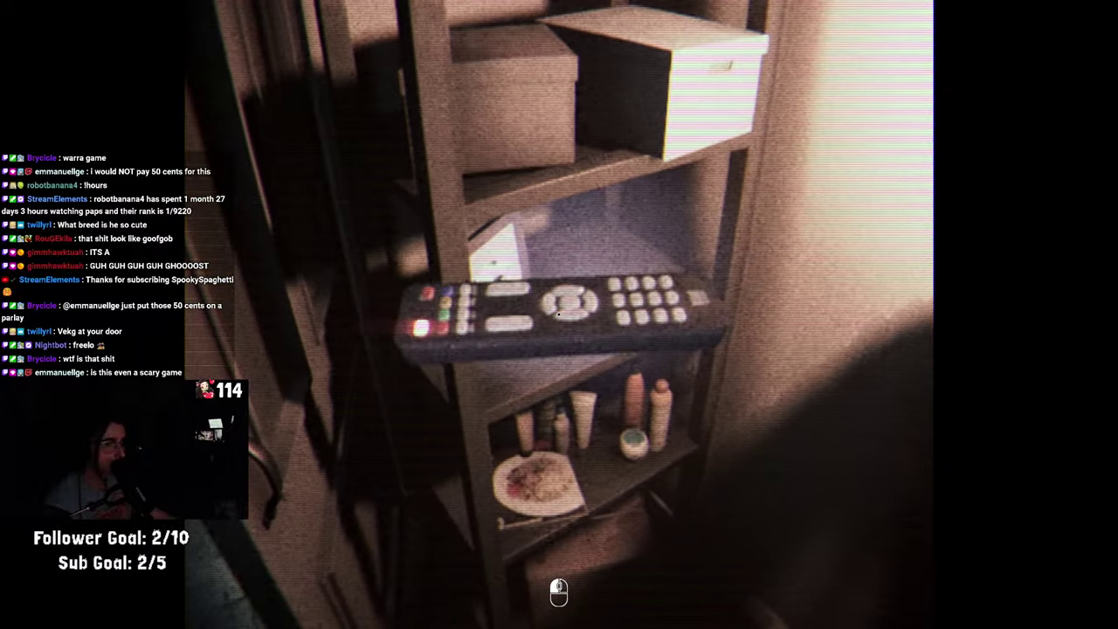
click(559, 315)
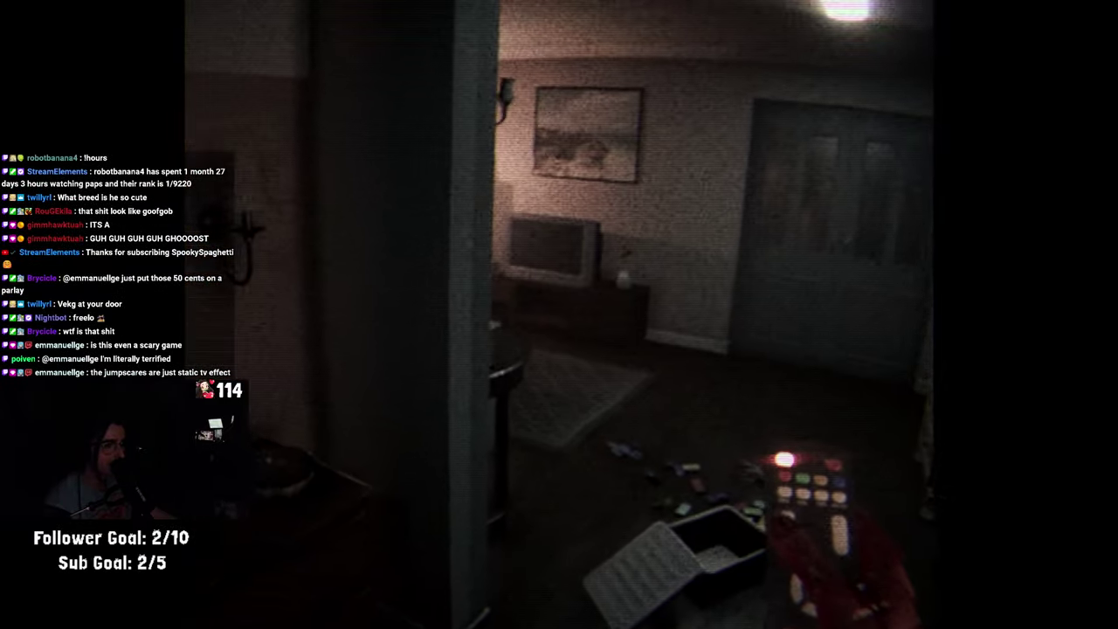
key(w)
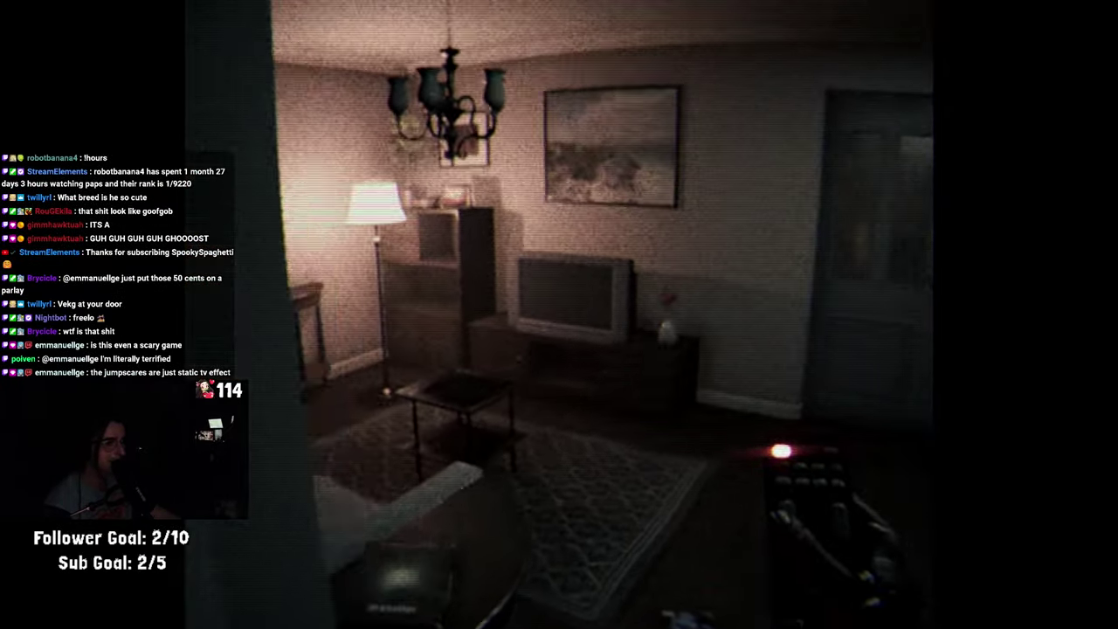
click(559, 314)
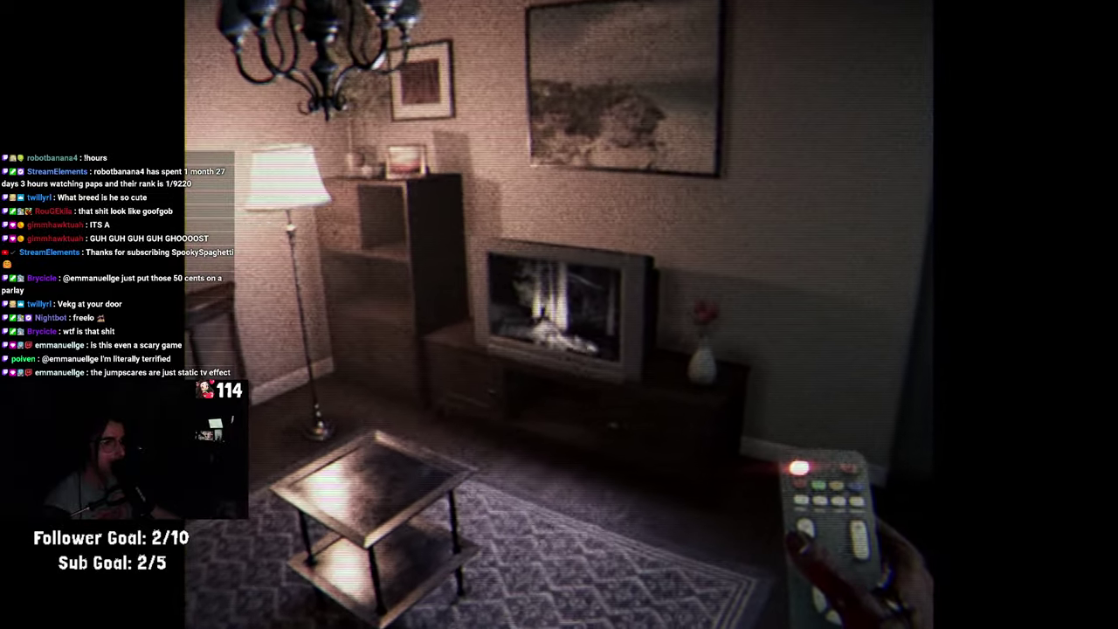
key(w)
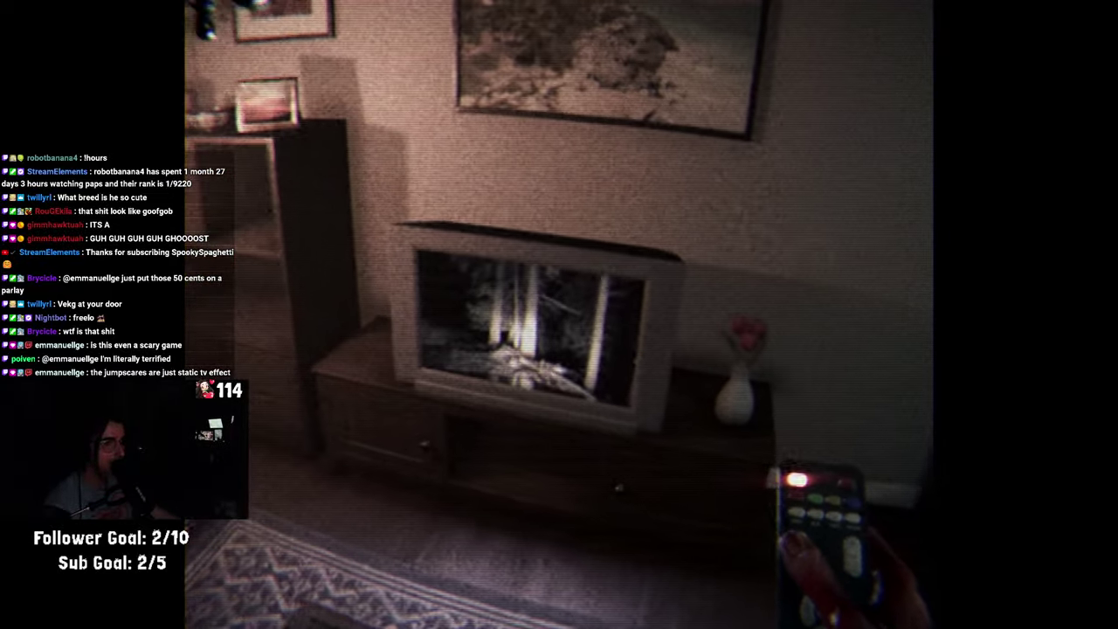
key(w)
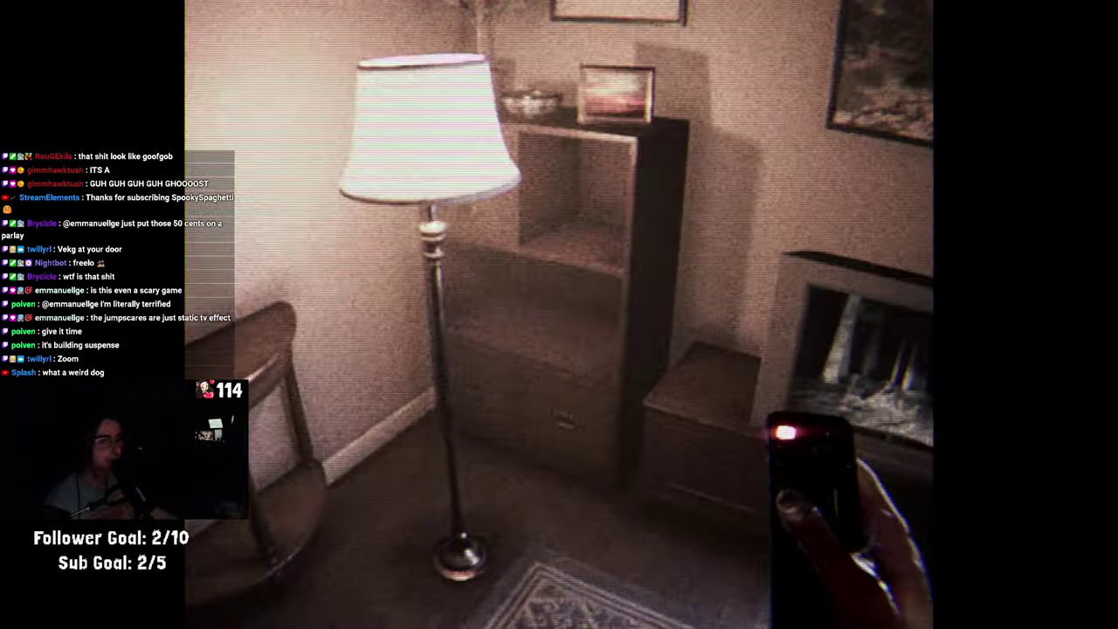
key(w)
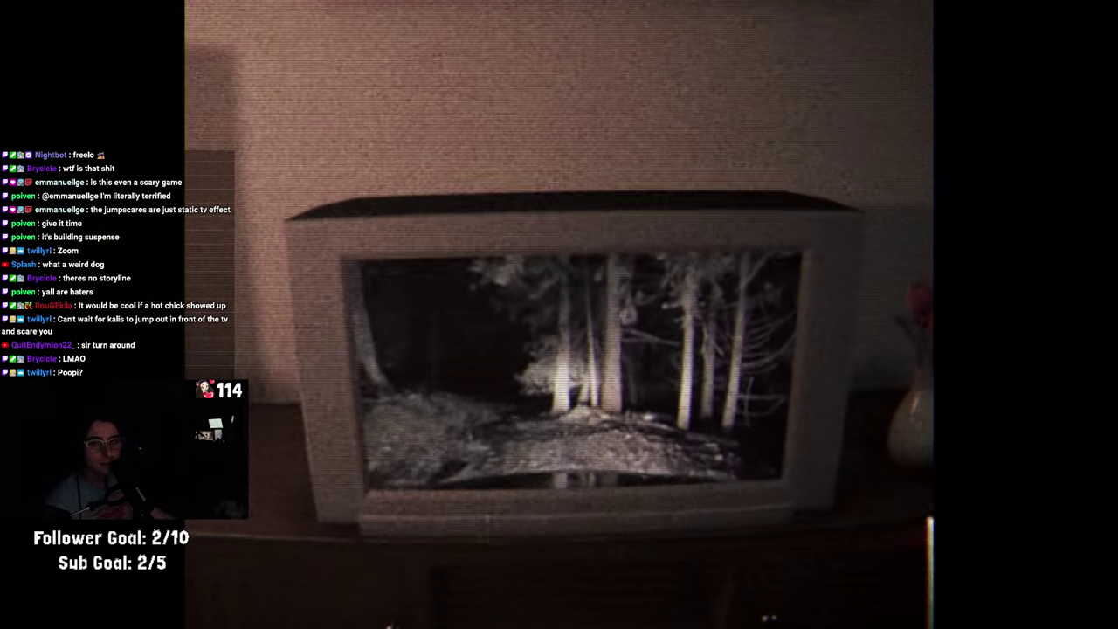
key(Escape)
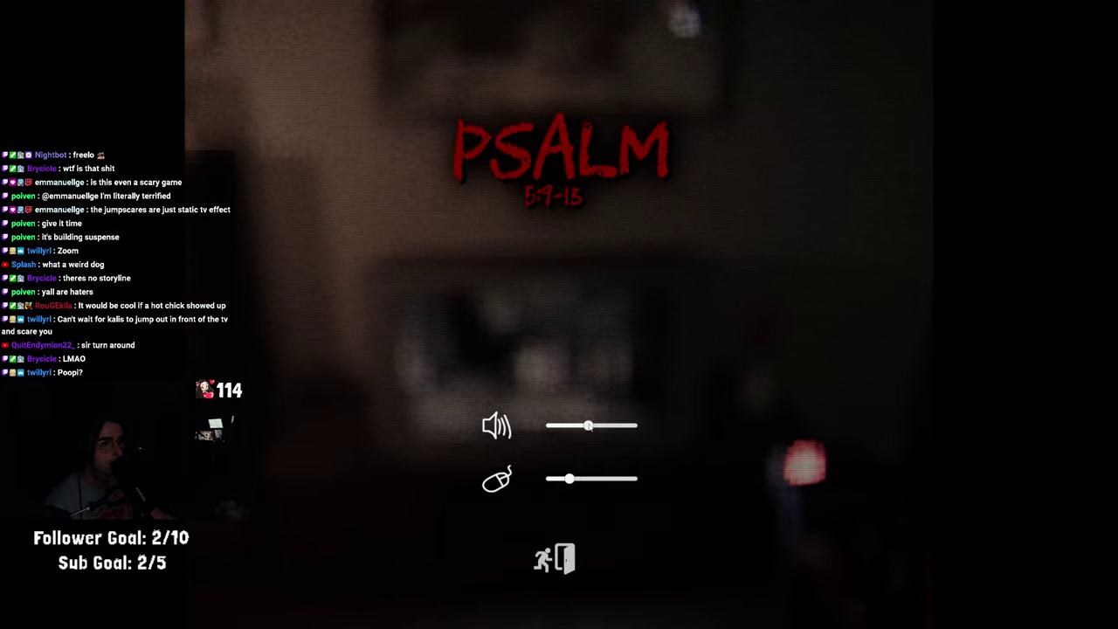
key(Escape)
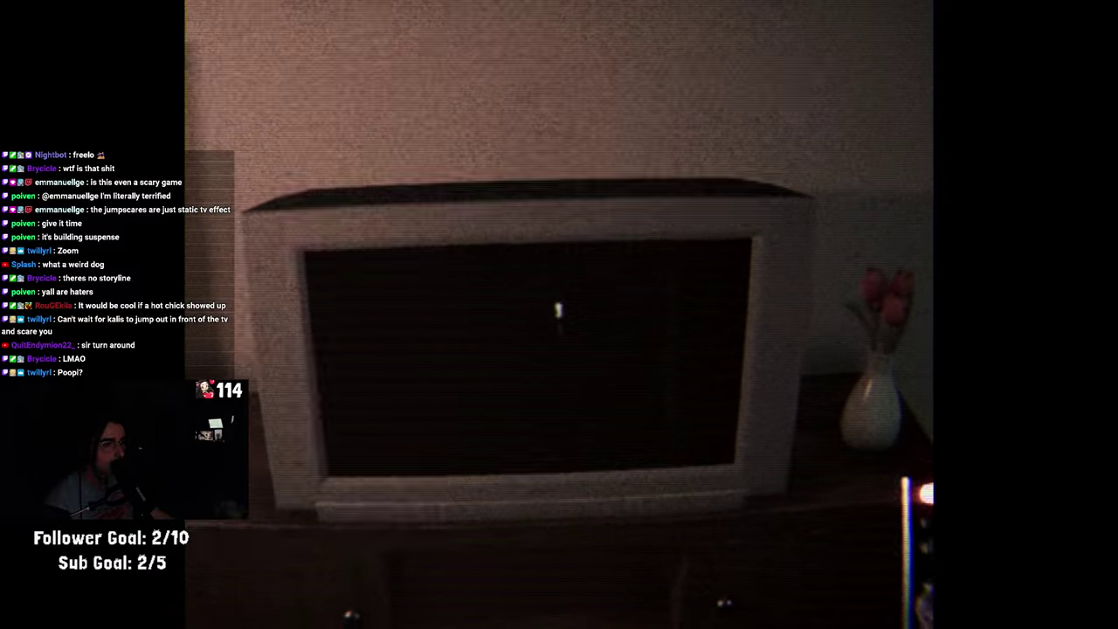
key(Escape)
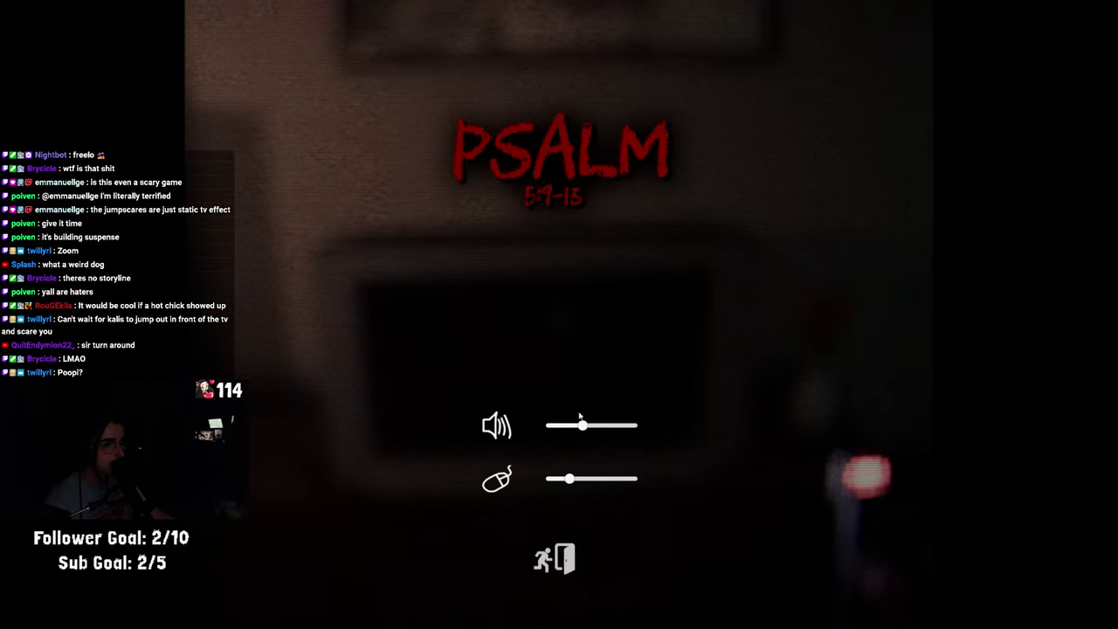
key(Escape)
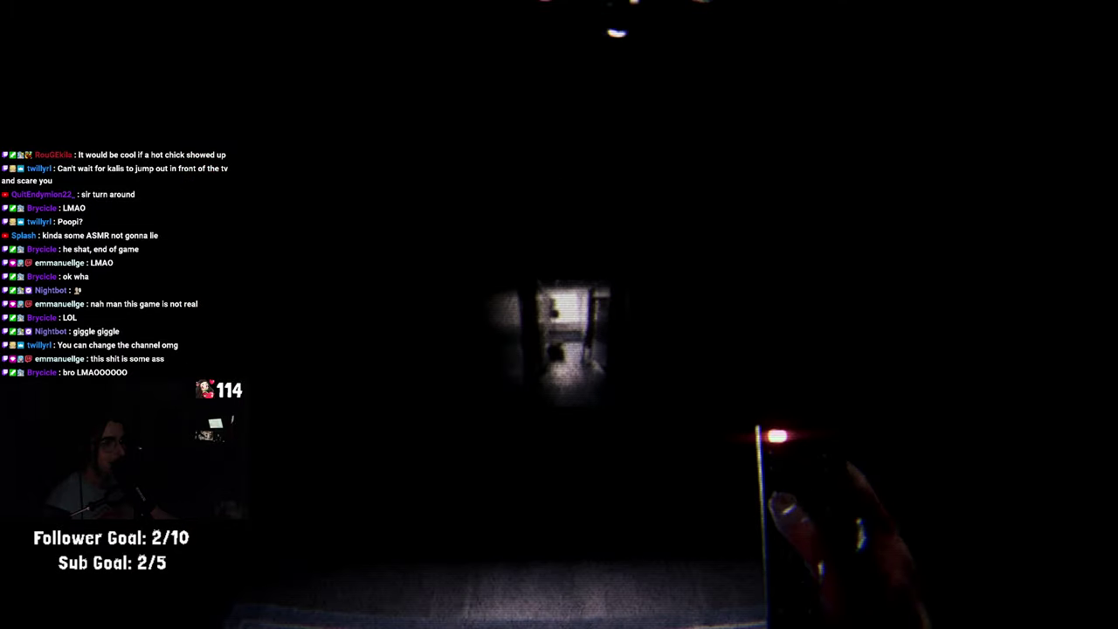
key(w)
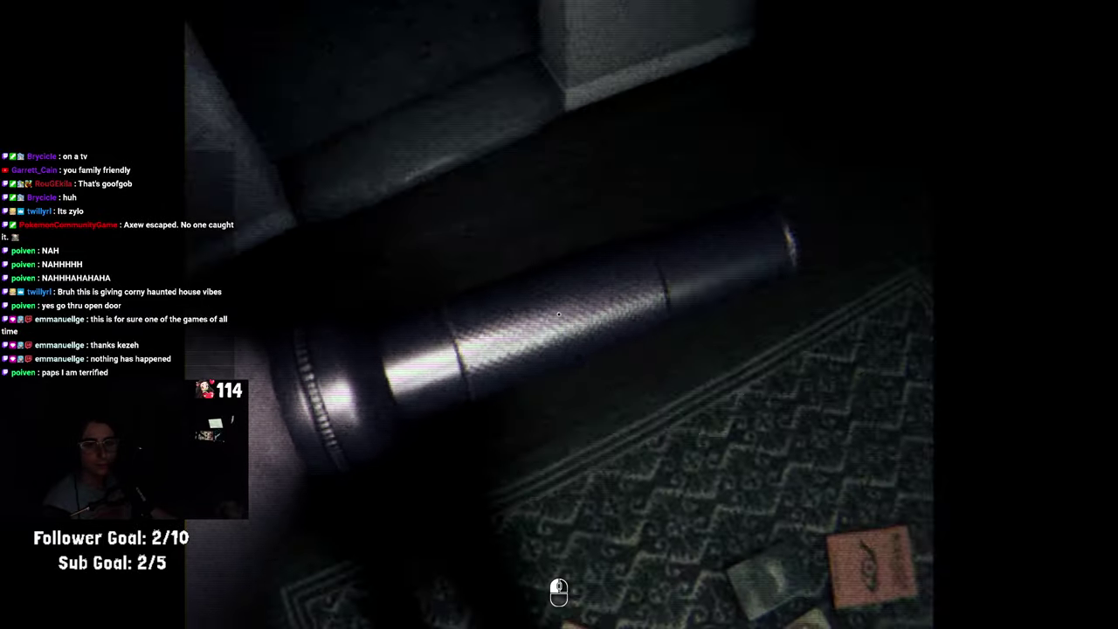
click(559, 314)
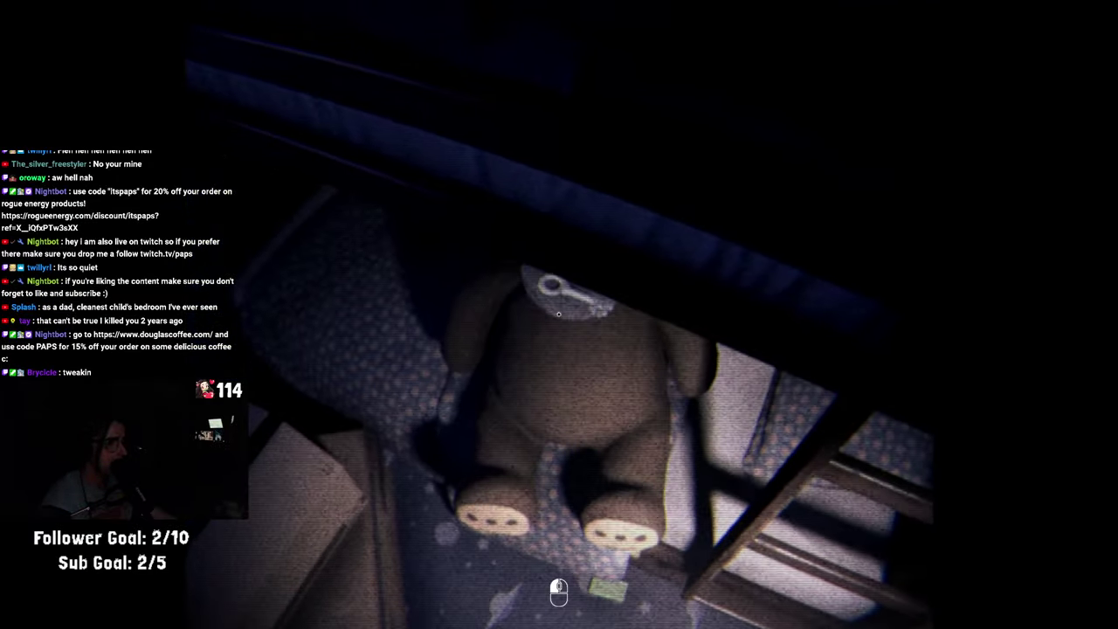
click(559, 312)
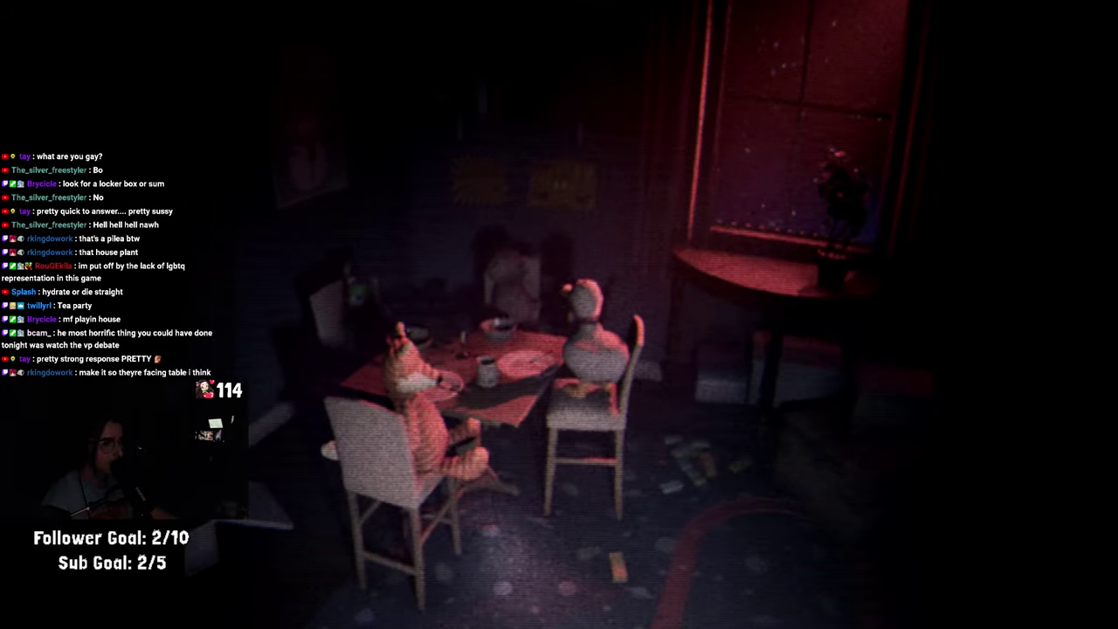
key(w)
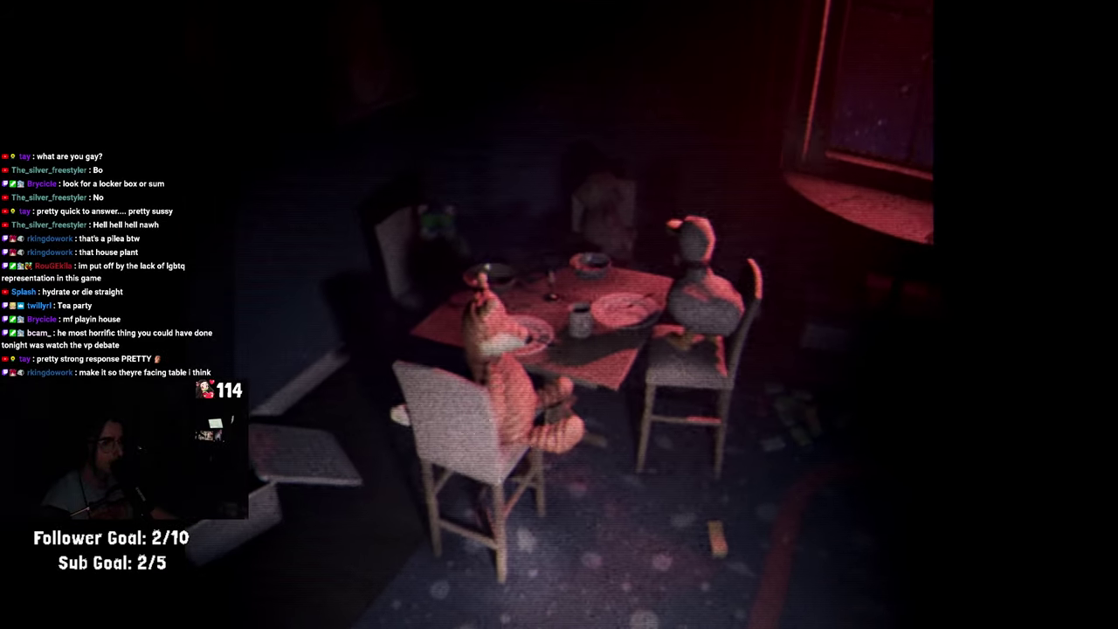
key(w)
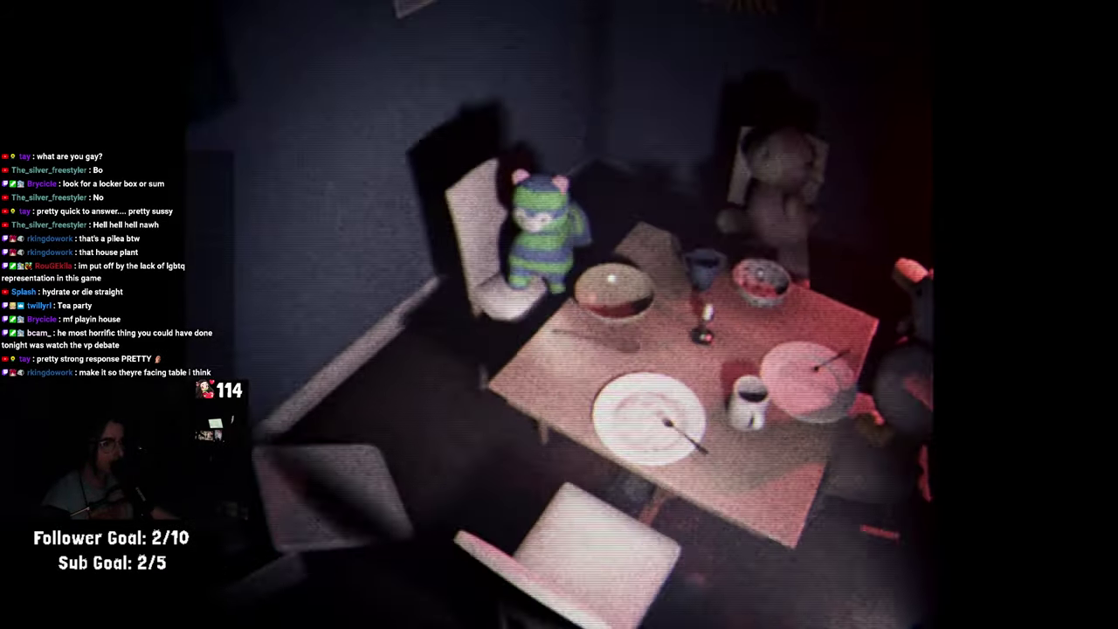
key(s)
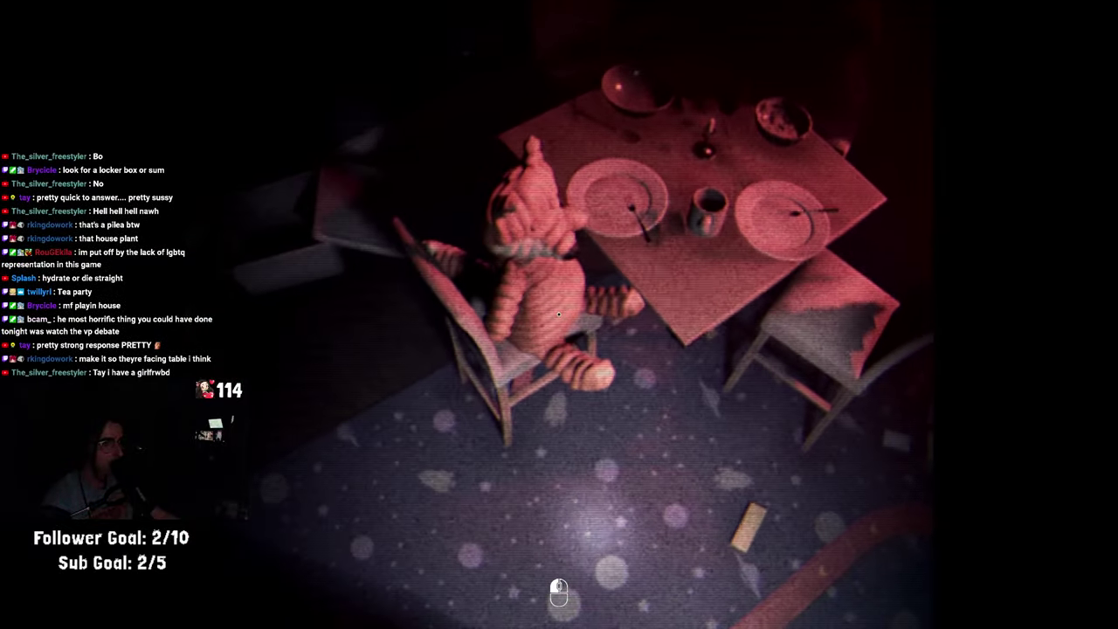
key(w)
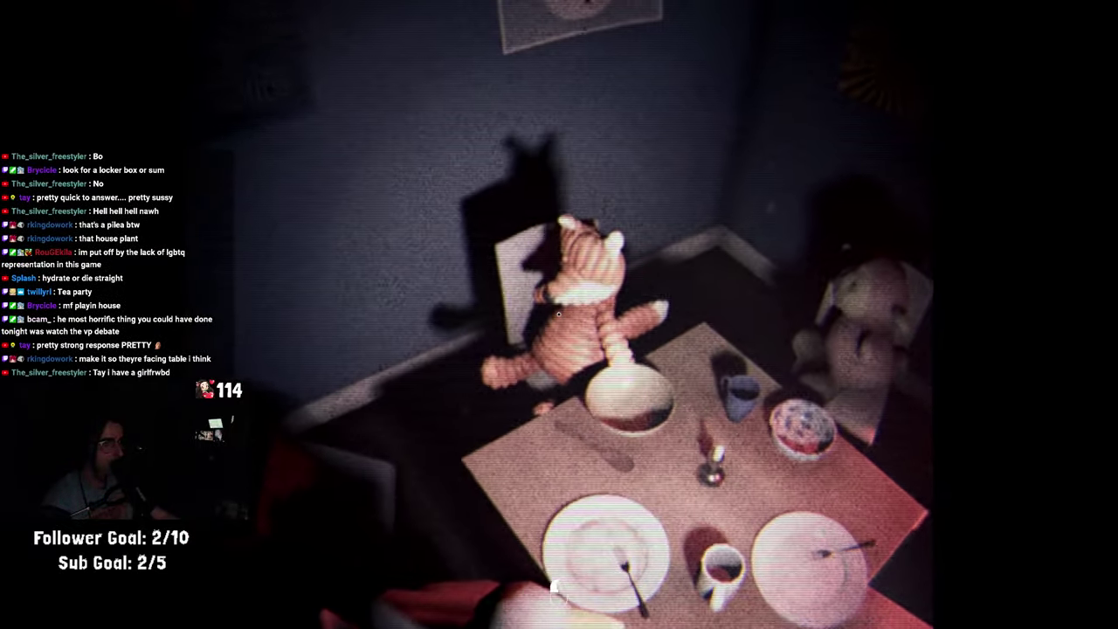
click(558, 314)
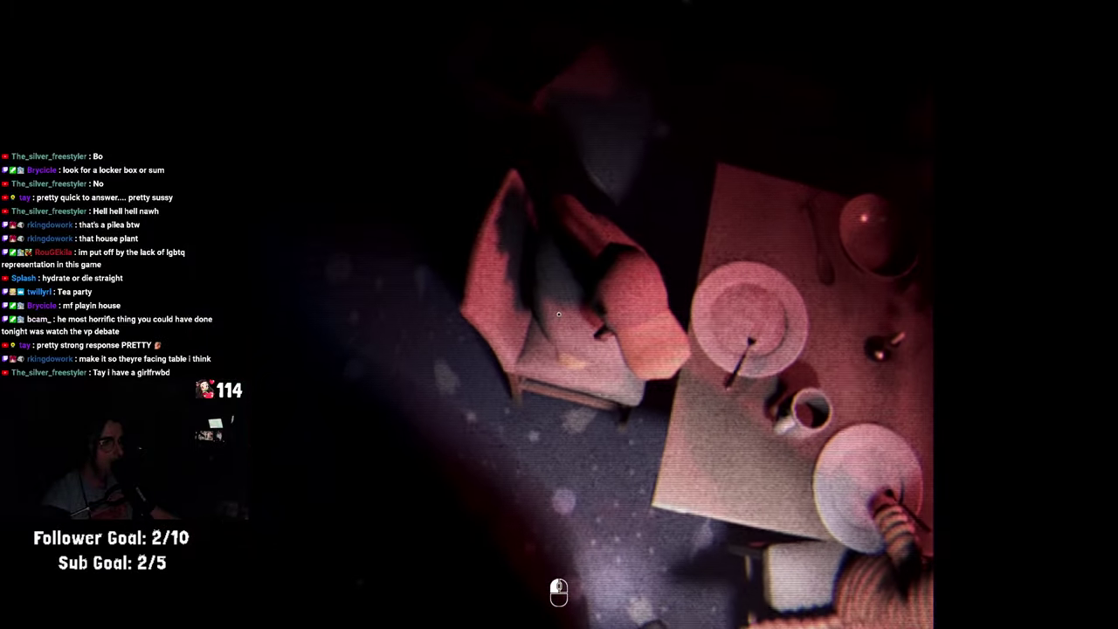
click(558, 314)
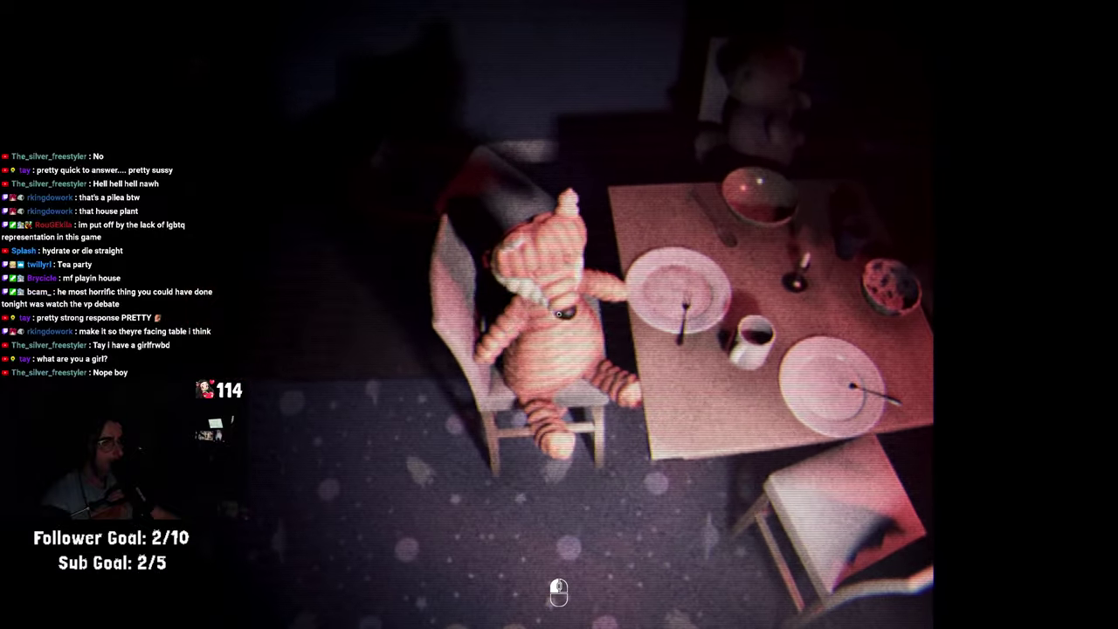
click(558, 314)
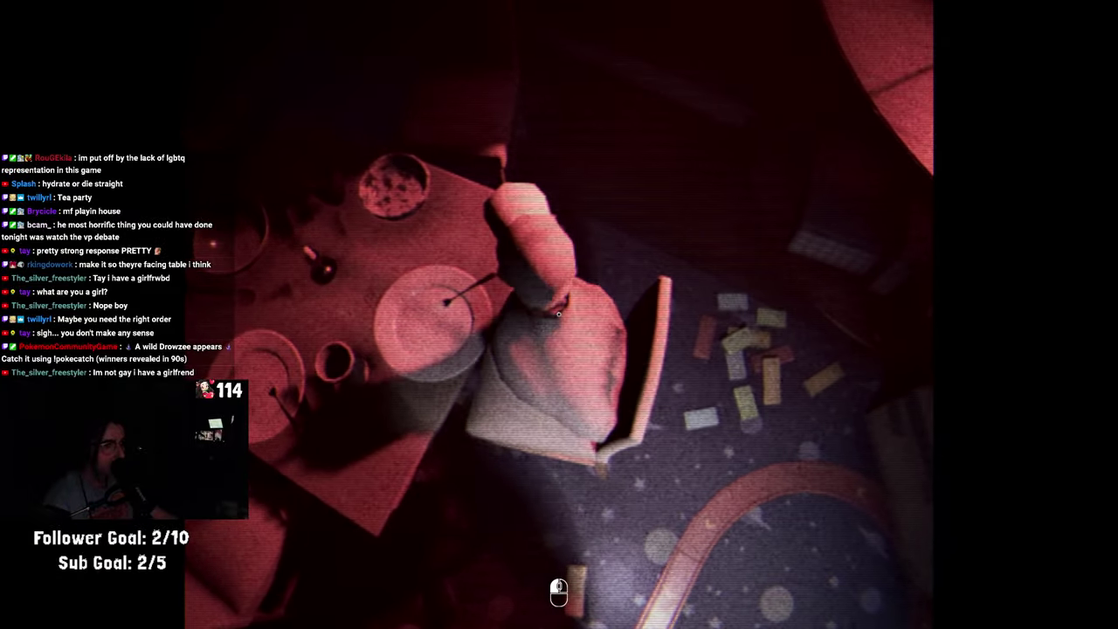
click(558, 314)
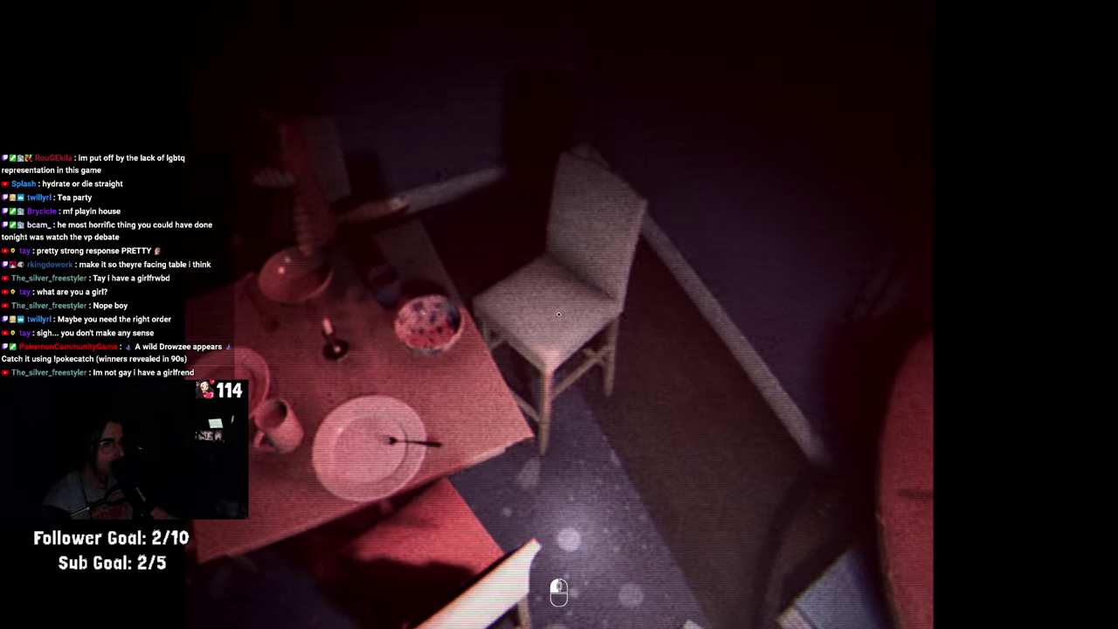
click(558, 313)
click(558, 313)
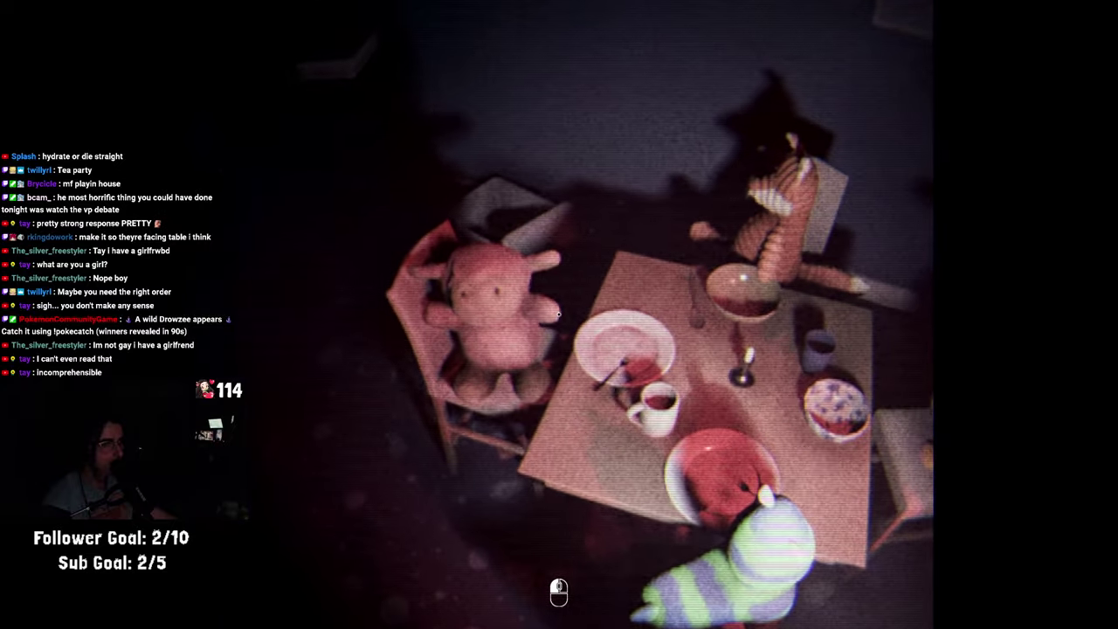
click(558, 315)
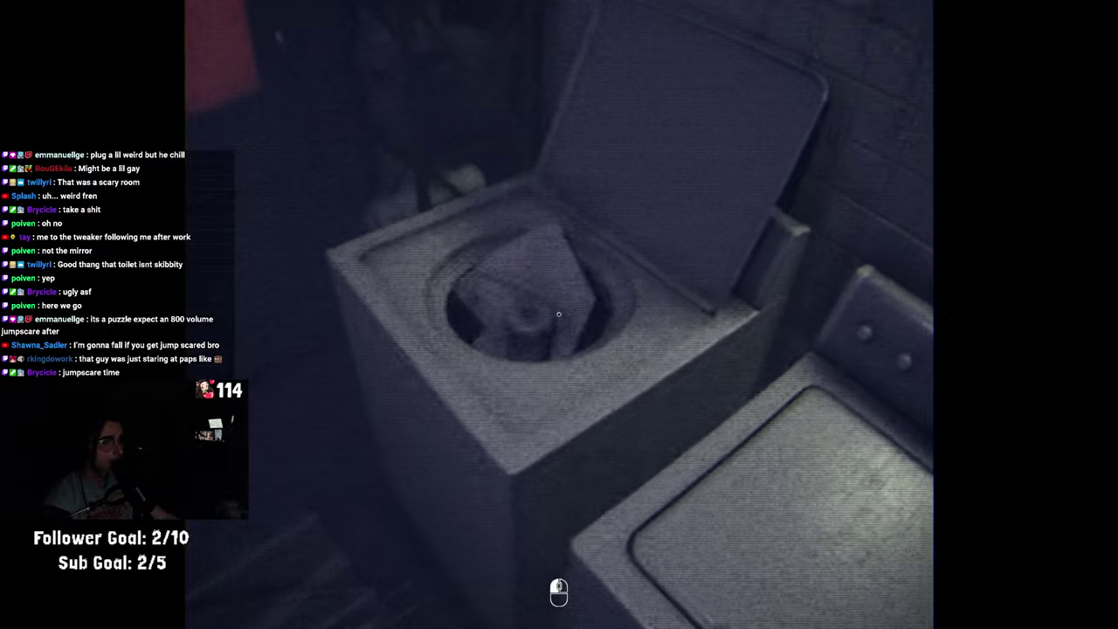
click(558, 313)
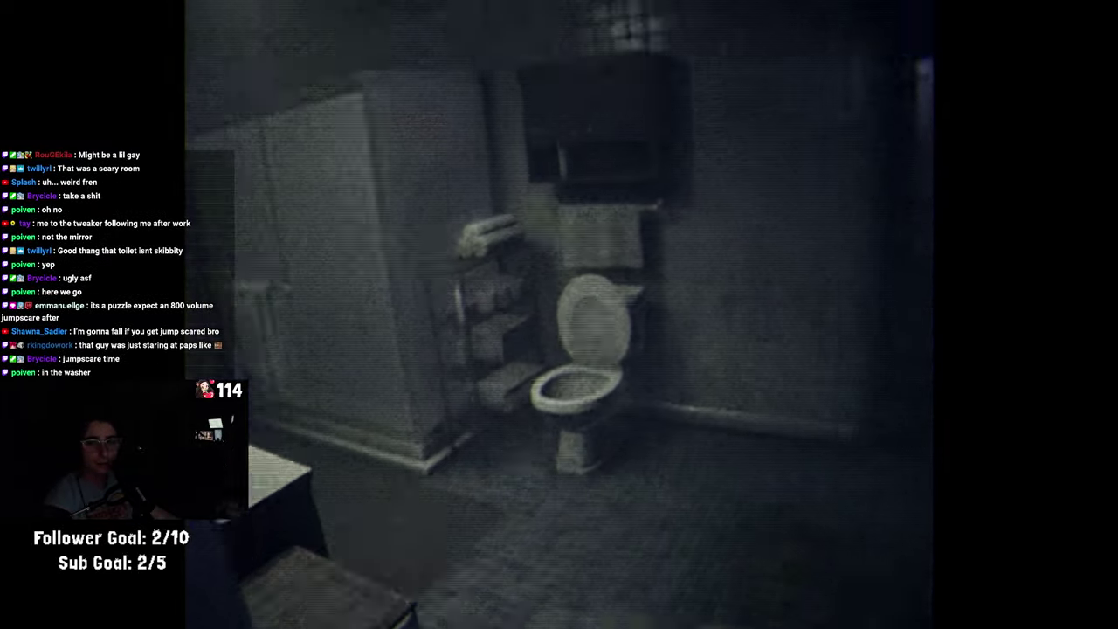